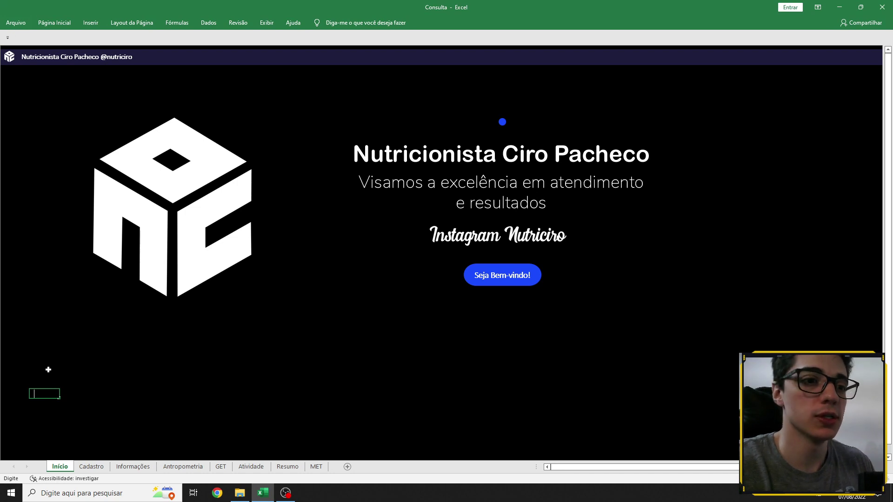
# - Leave the welcome page and jump to the Cadastro sheet showing the client's registration data
pyautogui.press('Escape')
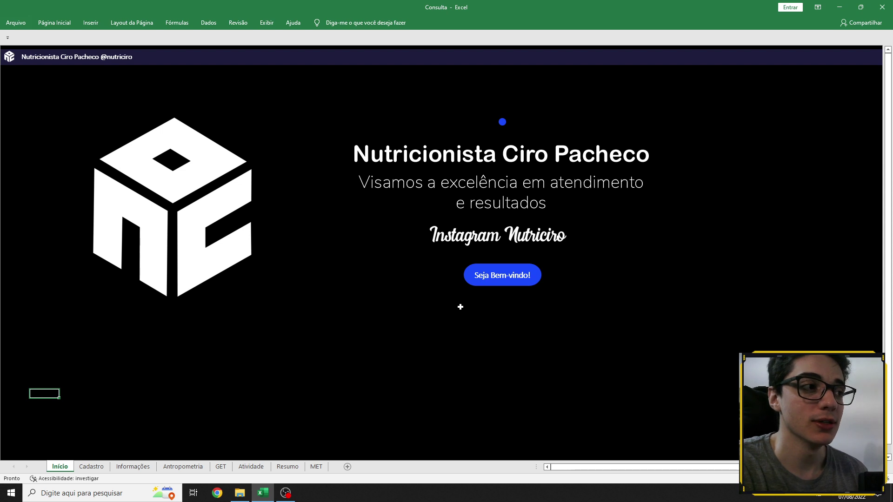
pyautogui.click(479, 284)
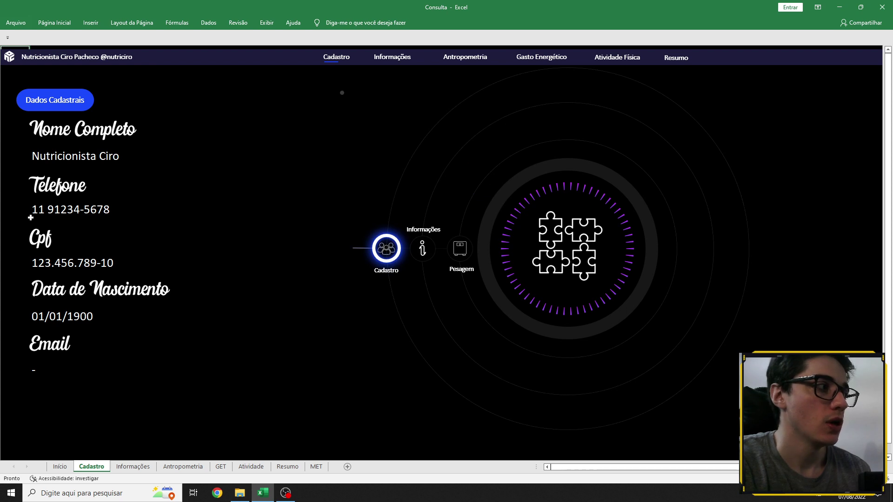
# - Go to the Informações sheet and its empty notes box, glancing back at the registration data
pyautogui.click(424, 259)
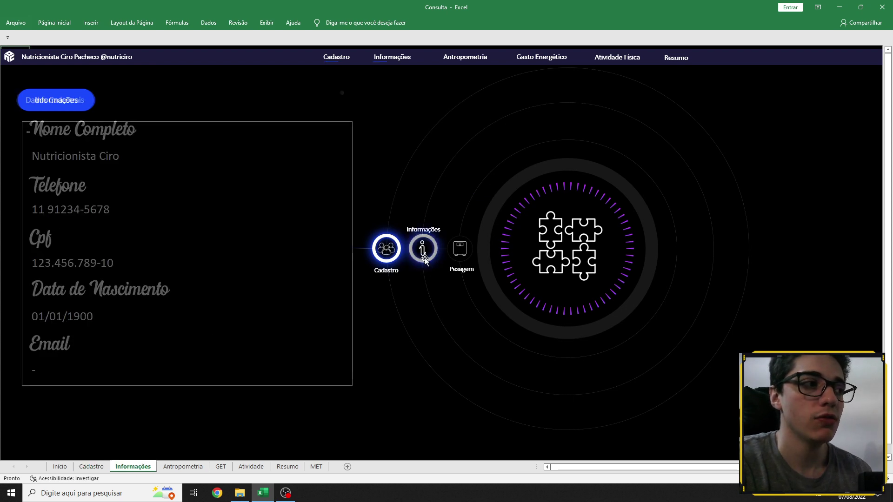
pyautogui.click(340, 62)
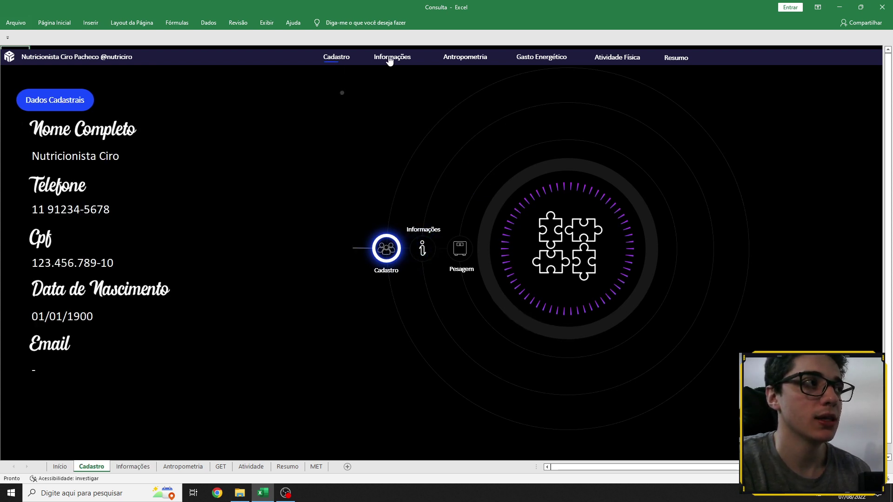
pyautogui.click(390, 60)
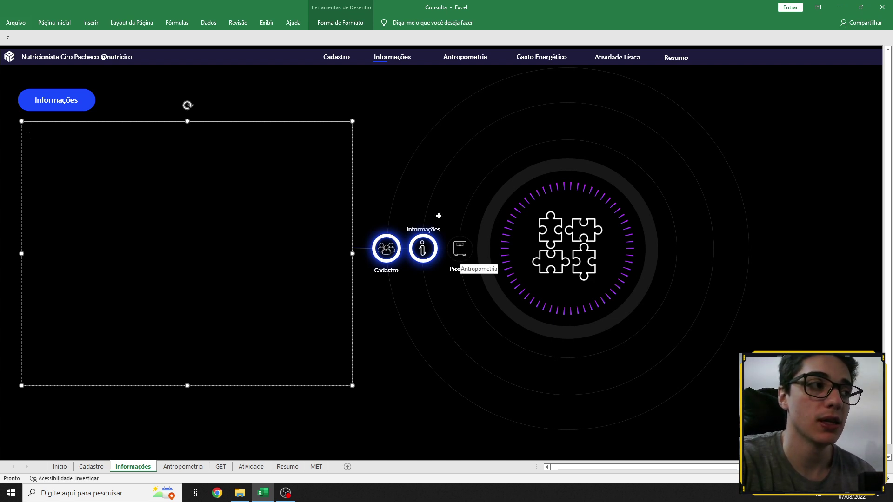
# - Deselect the notes box and go to the Antropometria weighing sheet
pyautogui.click(430, 208)
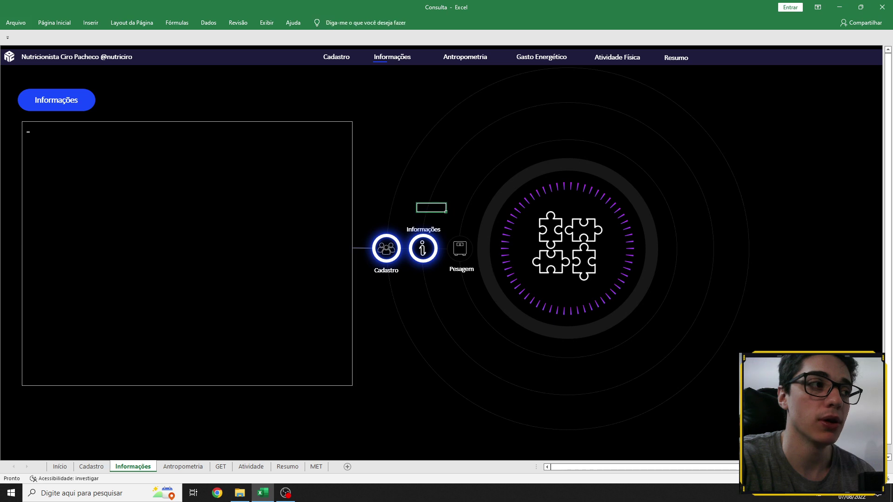
pyautogui.click(459, 250)
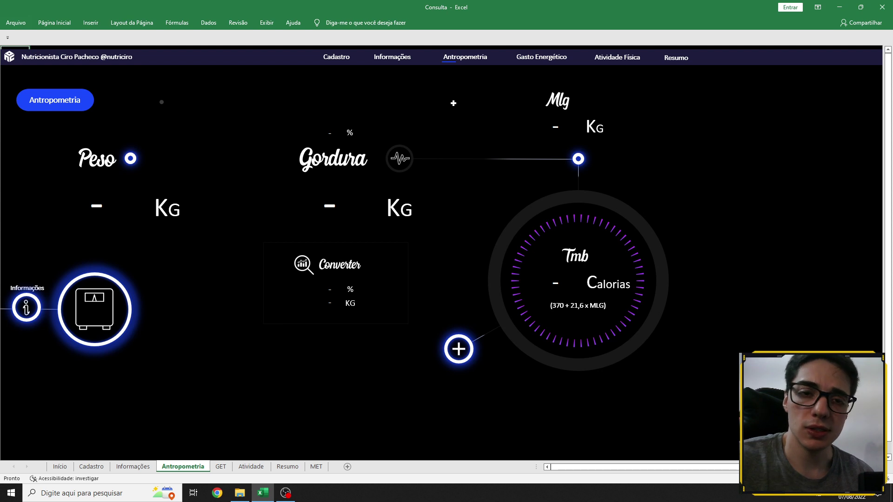
# - Enter Peso 84,5 kg and Gordura 24 kg on the Antropometria sheet
pyautogui.click(111, 221)
pyautogui.write('8')
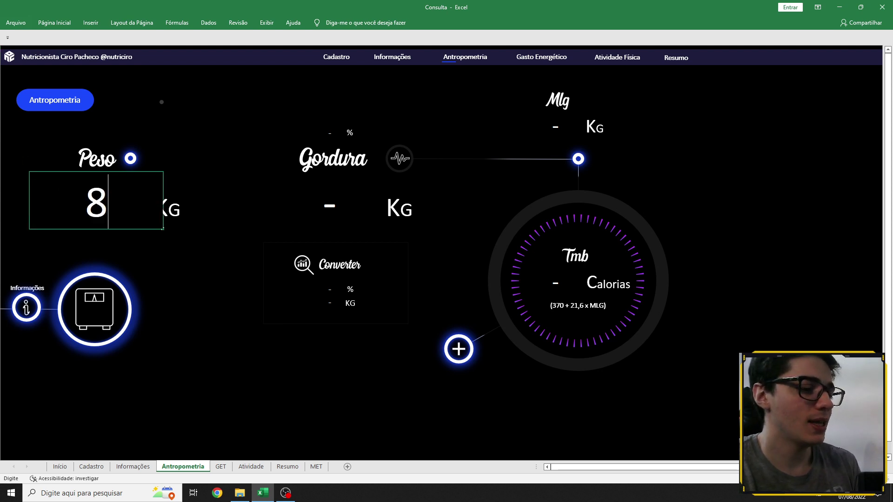
pyautogui.write('4,5')
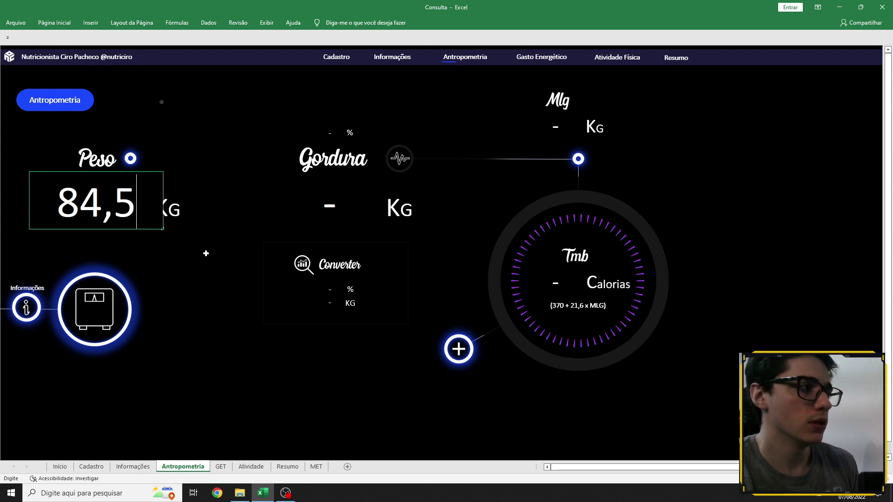
pyautogui.press('Return')
pyautogui.click(307, 212)
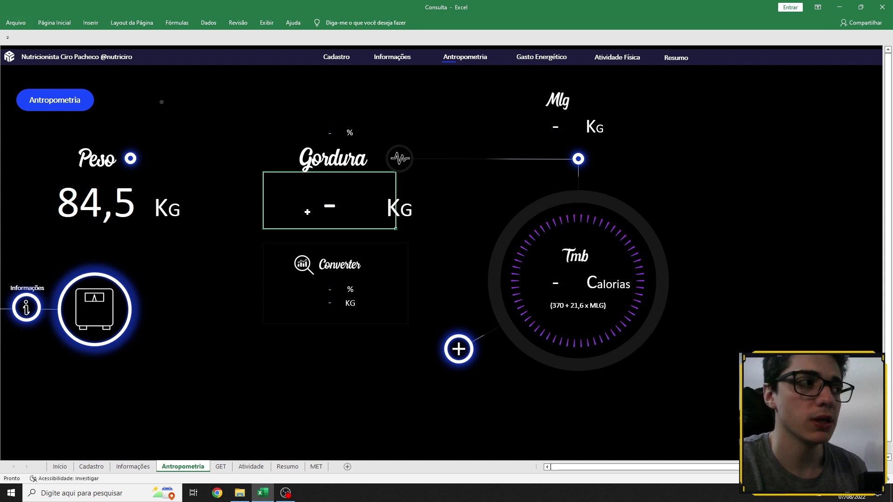
pyautogui.write('24')
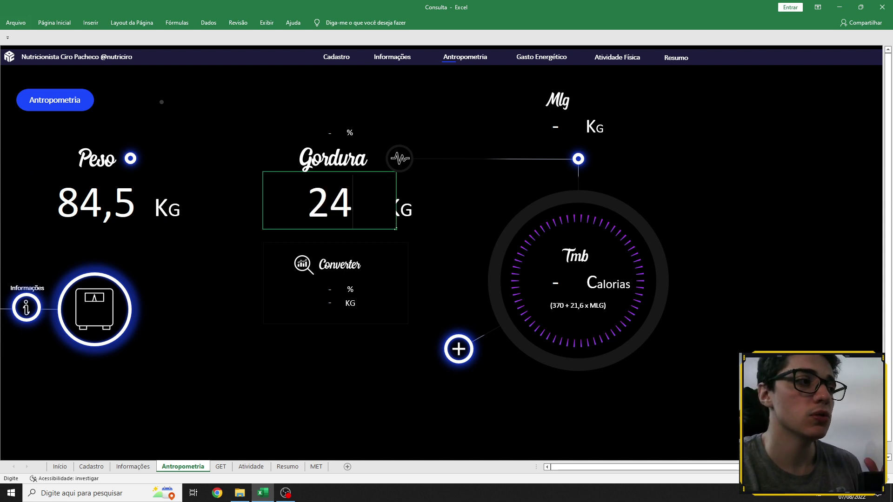
pyautogui.click(340, 349)
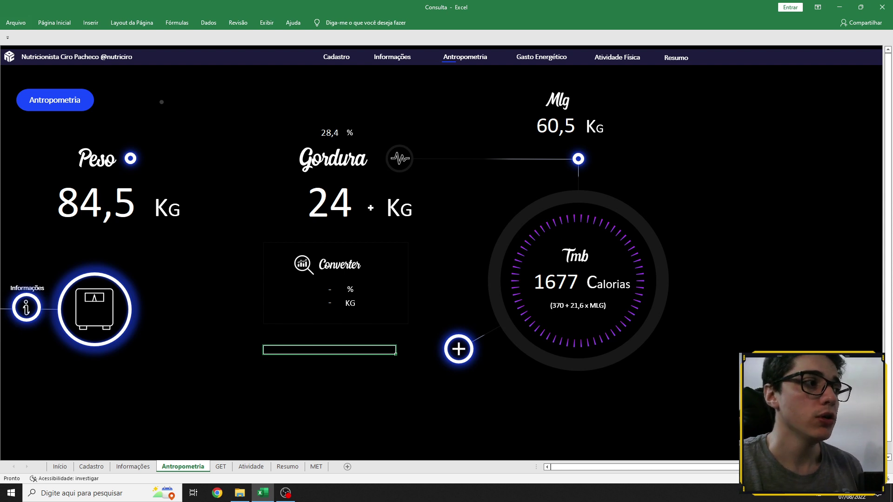
# - Clear Gordura to a dash and enter 20 % body fat in the Converter field
pyautogui.press('Up')
pyautogui.press('Up')
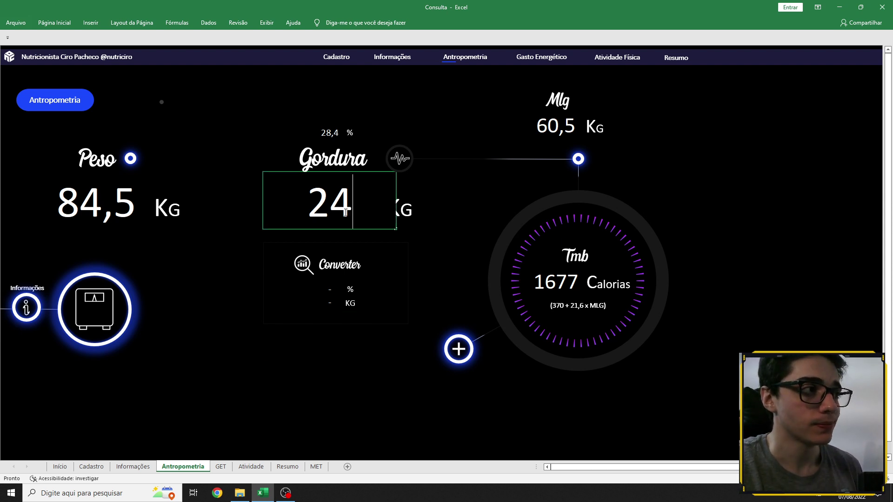
pyautogui.write('-')
pyautogui.press('Return')
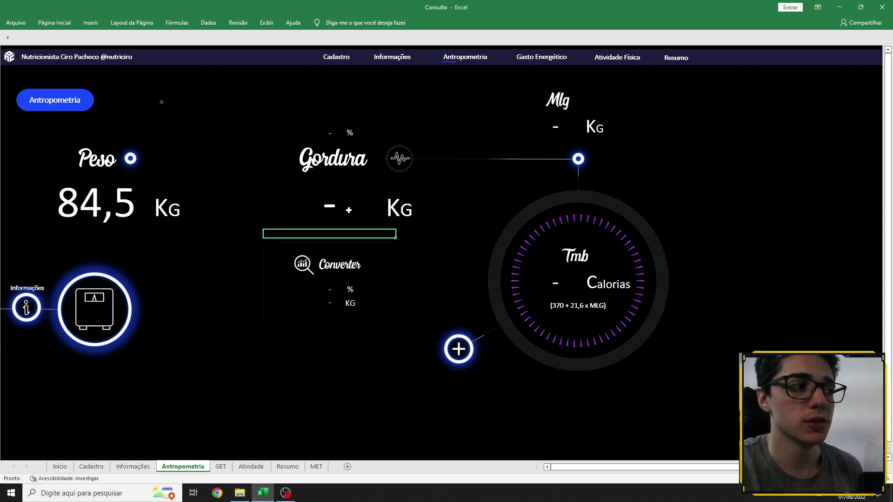
pyautogui.press('Down')
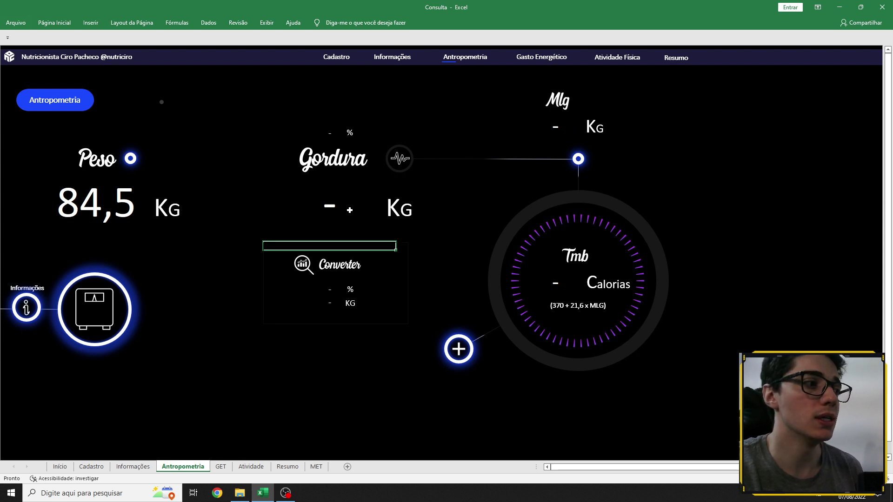
pyautogui.press('Down')
pyautogui.press('Down')
pyautogui.write('20')
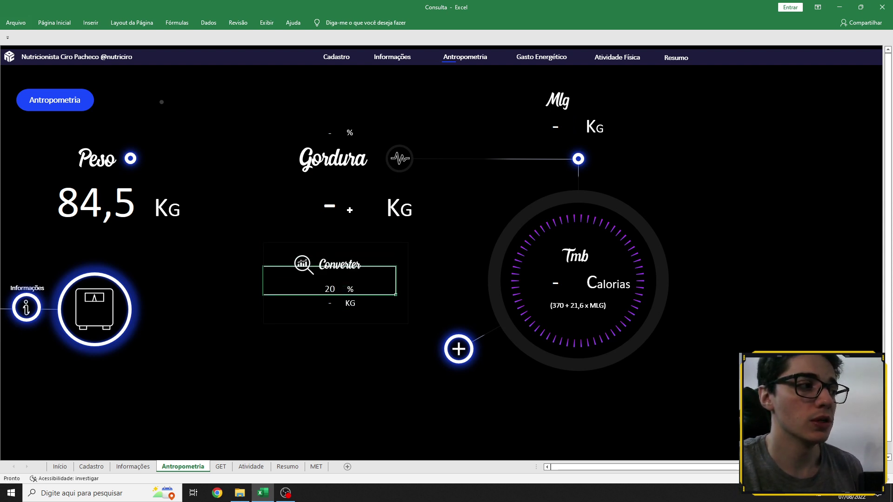
pyautogui.press('Return')
# - Enter 16,9 kg as the Gordura fat mass
pyautogui.click(324, 213)
pyautogui.write('1')
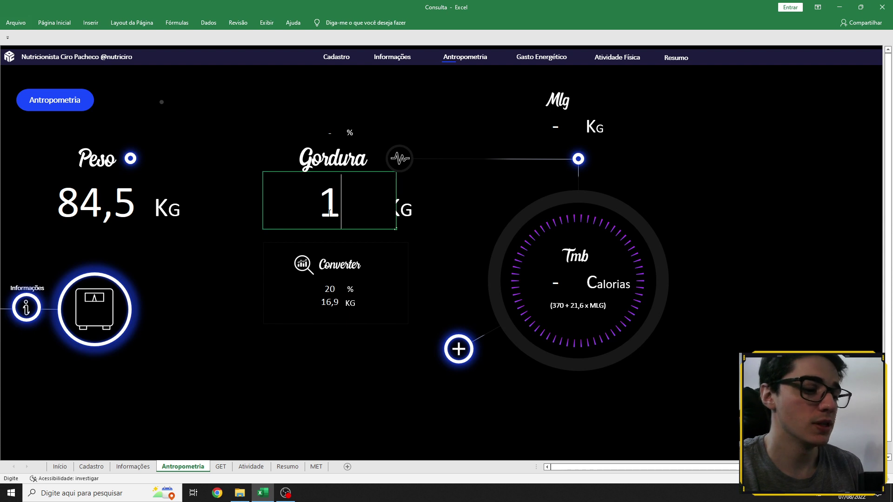
pyautogui.write('6,9')
pyautogui.click(460, 251)
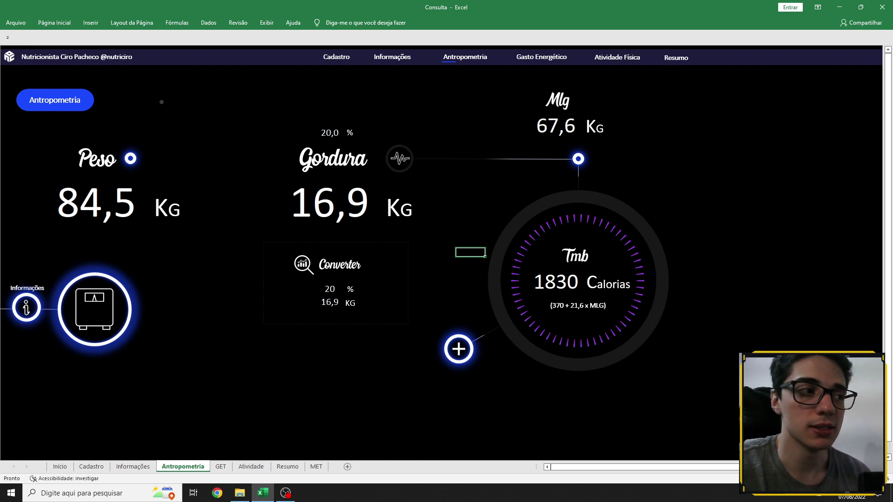
# - On the Gasto Energético sheet, set the Fa activity factor to 1,3
pyautogui.click(462, 353)
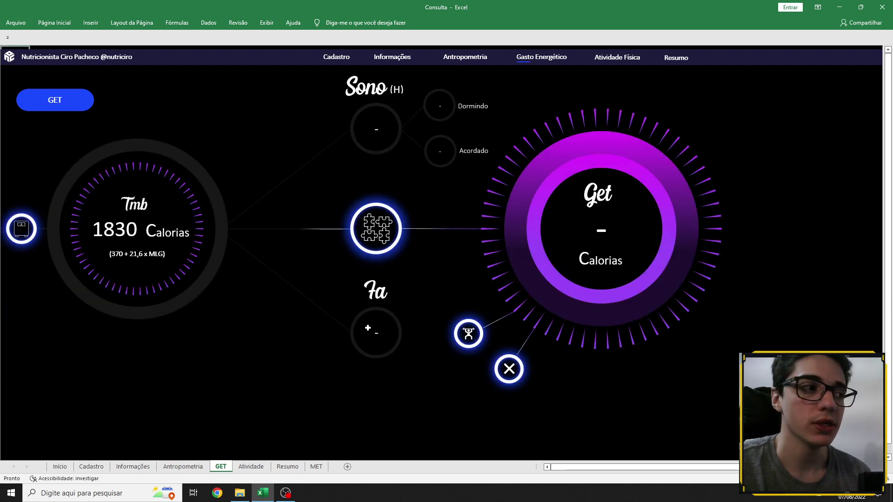
pyautogui.click(373, 333)
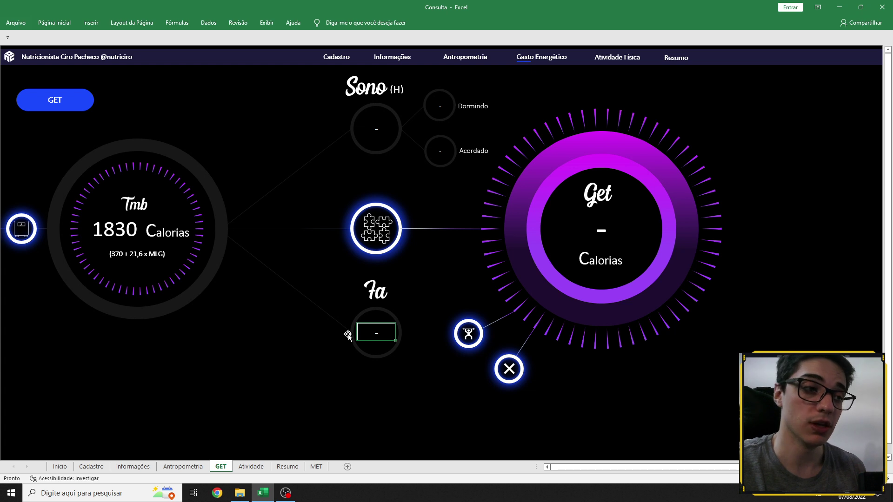
pyautogui.write('1,')
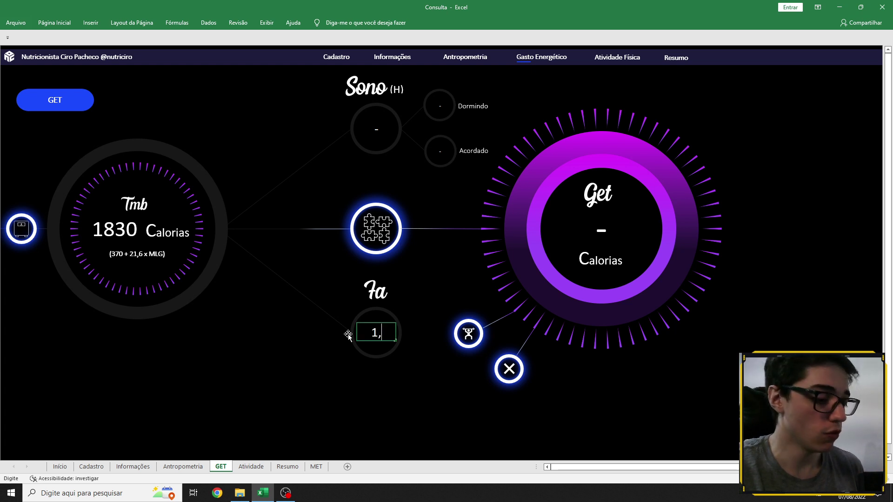
pyautogui.write('3')
pyautogui.click(330, 338)
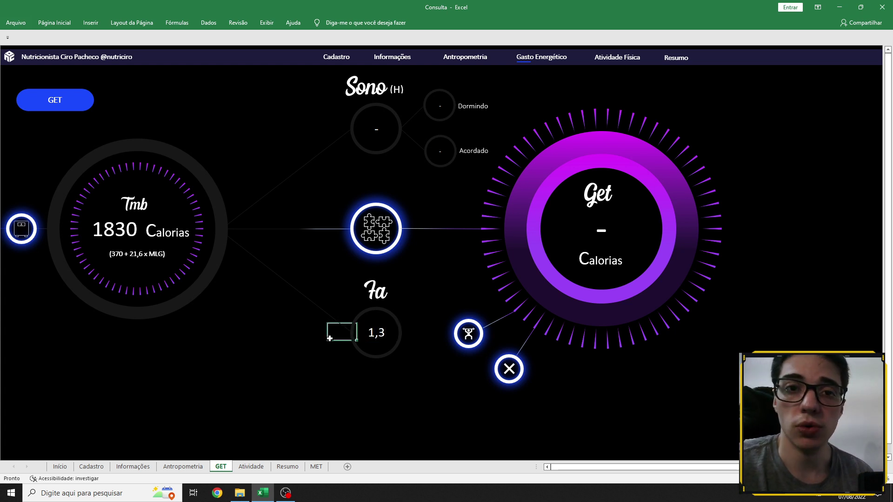
pyautogui.click(377, 132)
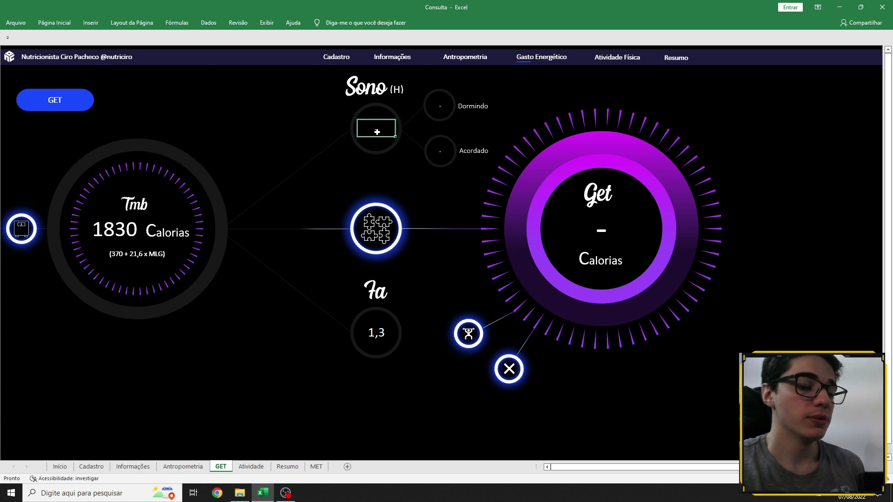
# - Enter 8 hours of Sono, splitting the 2196-calorie Get into 610,1 sleeping and 1586,1 awake
pyautogui.write('8')
pyautogui.click(341, 169)
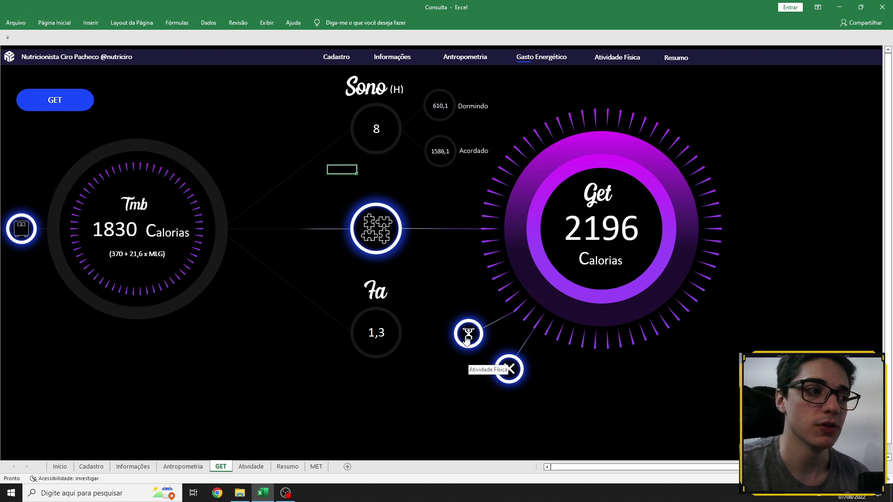
# - Enter Futebol with a 30-minute duration in the first Atividade Física row
pyautogui.click(467, 337)
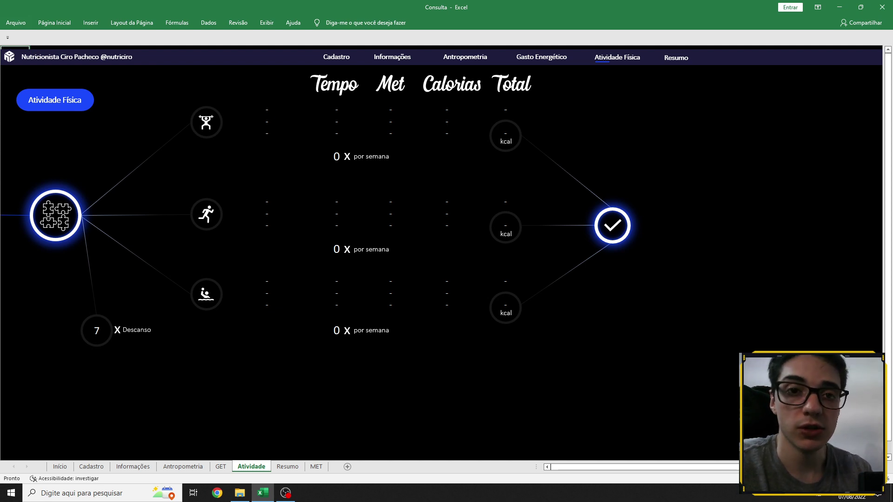
pyautogui.click(283, 111)
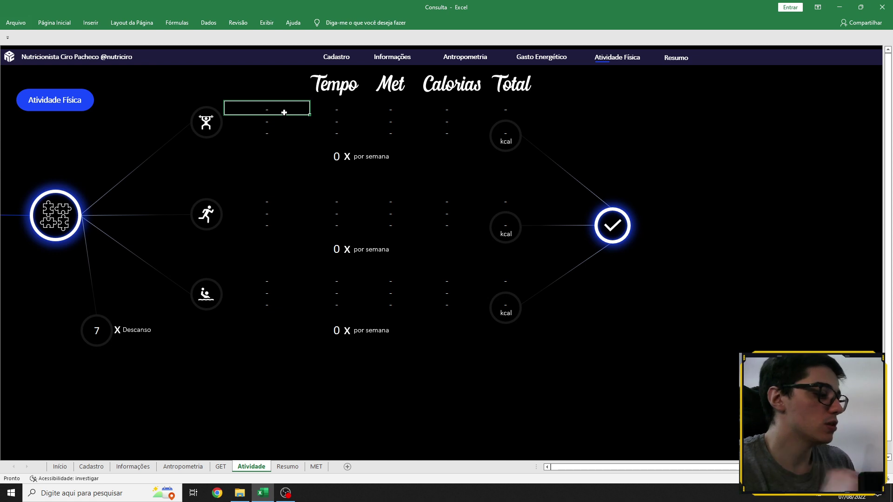
pyautogui.write('Futebol')
pyautogui.press('Tab')
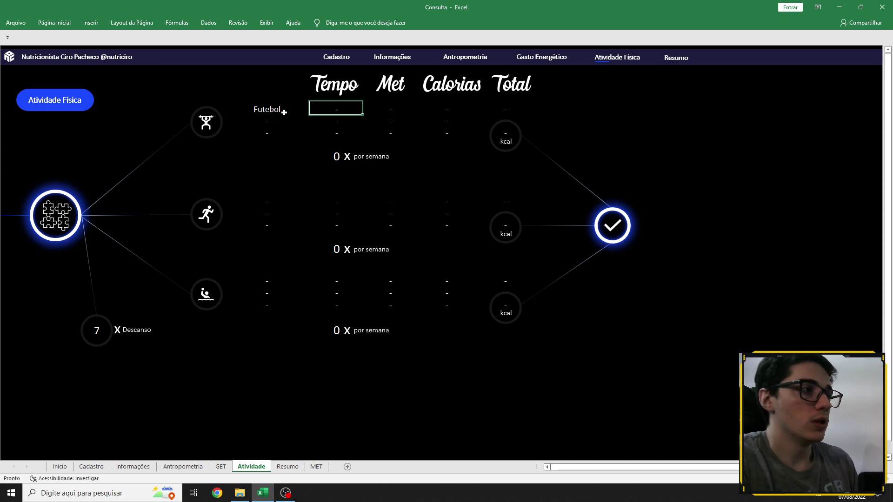
pyautogui.write('30')
pyautogui.press('Tab')
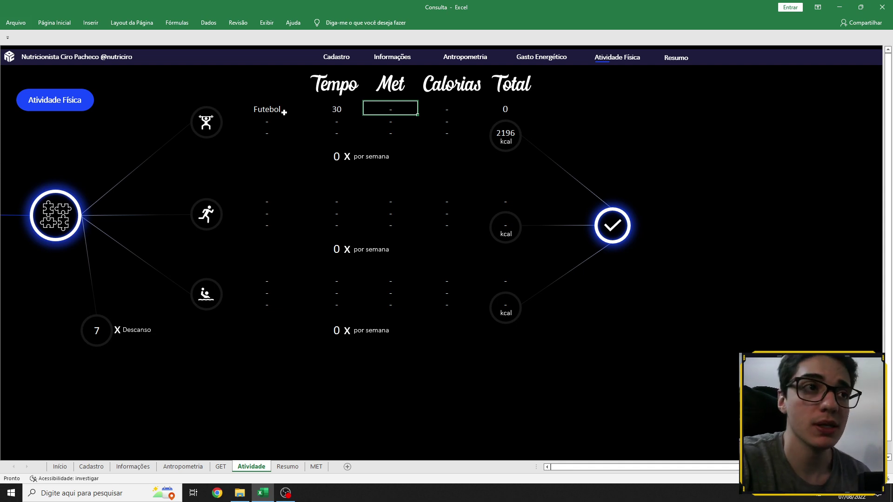
# - Look up Futebol's MET of 7 on the MET sheet and enter it in its Met cell
pyautogui.click(396, 90)
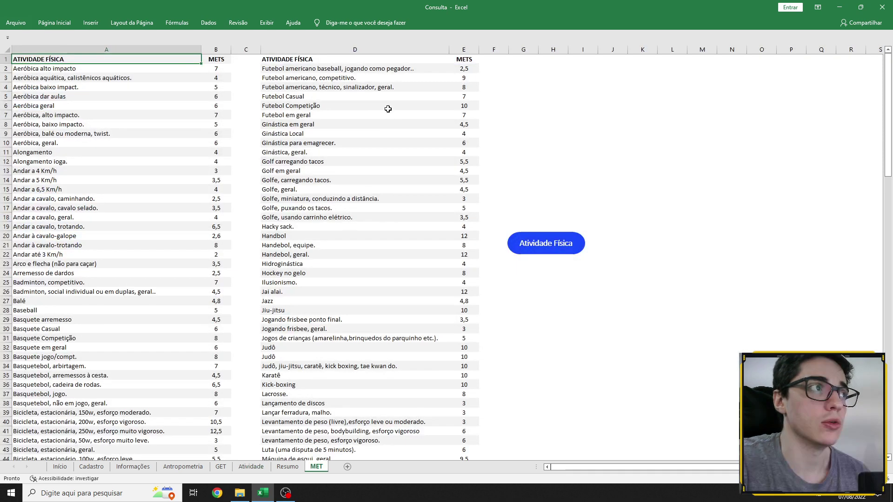
pyautogui.moveTo(286, 97); pyautogui.dragTo(460, 96)
pyautogui.click(461, 96)
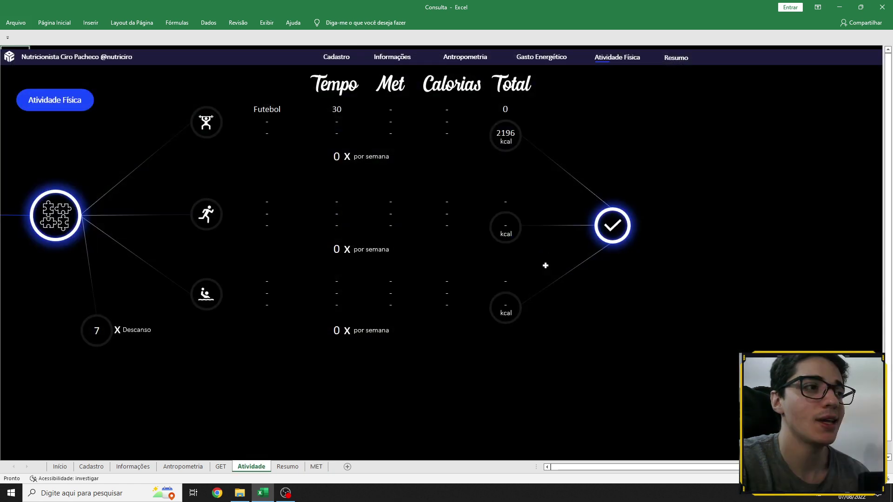
pyautogui.click(539, 245)
pyautogui.click(395, 108)
pyautogui.write('7')
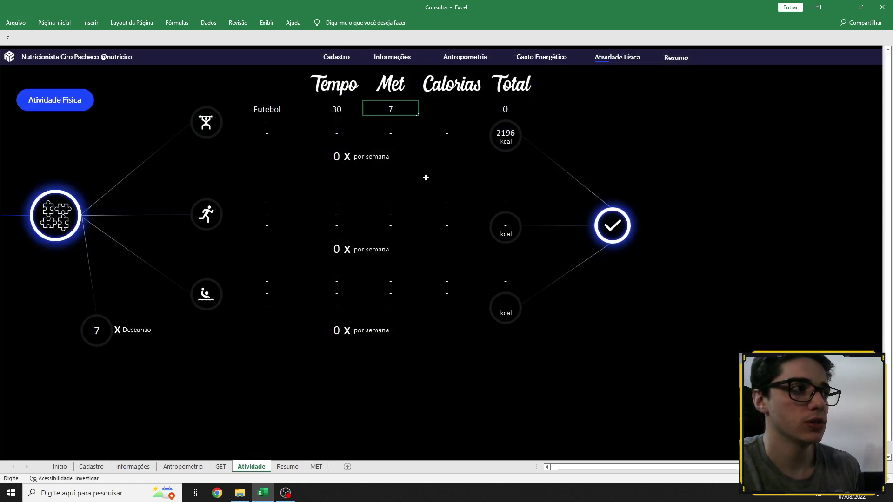
pyautogui.press('Tab')
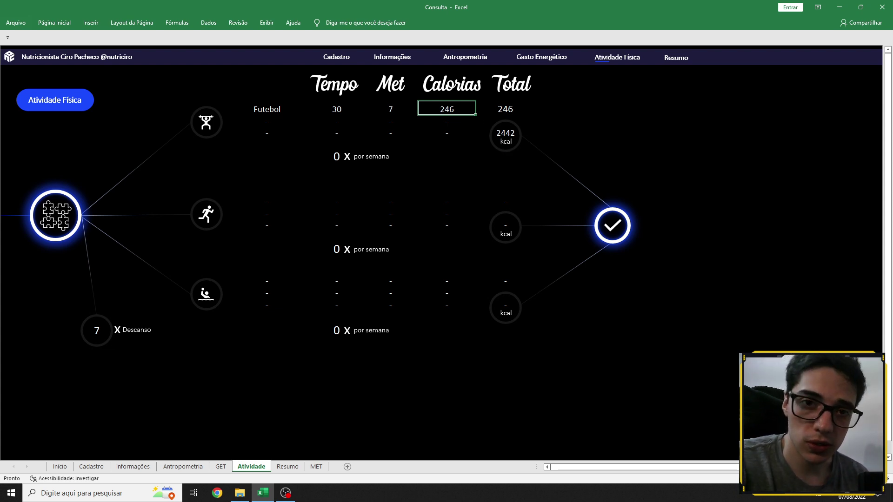
# - Set Futebol to 3 times per week
pyautogui.click(336, 156)
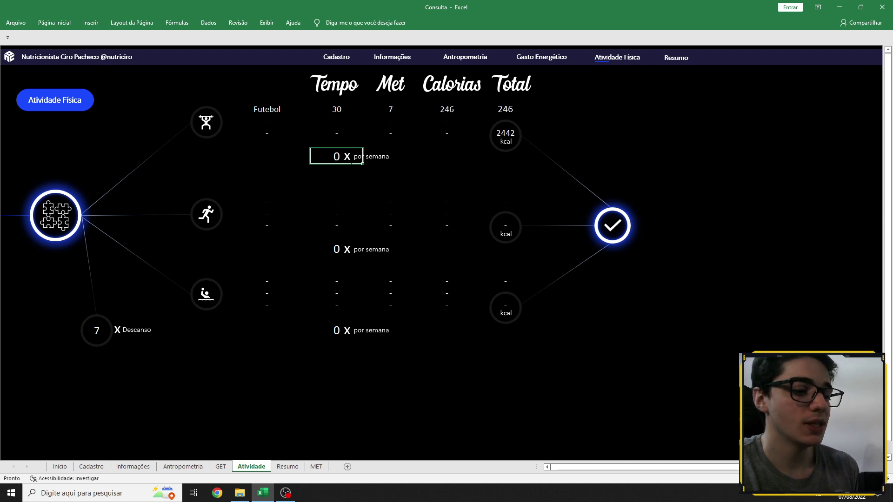
pyautogui.write('3')
pyautogui.click(445, 189)
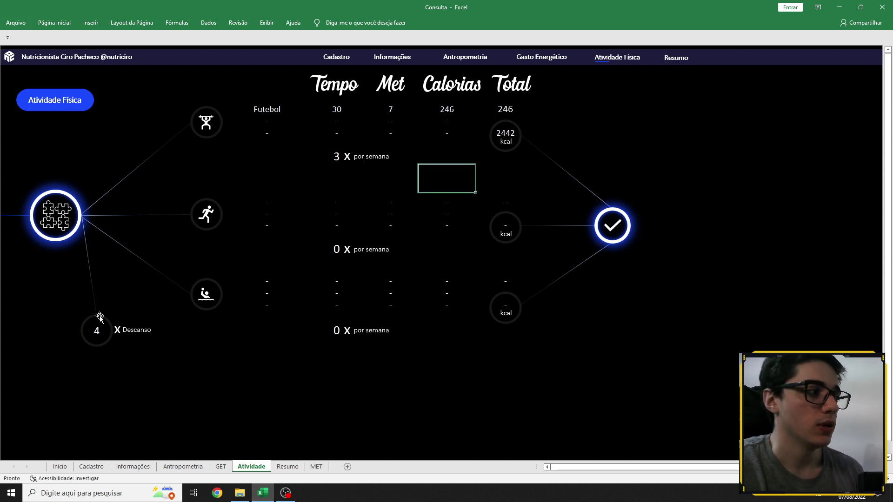
# - Add Musc as the second activity: 45 minutes, MET 3, twice per week
pyautogui.click(275, 201)
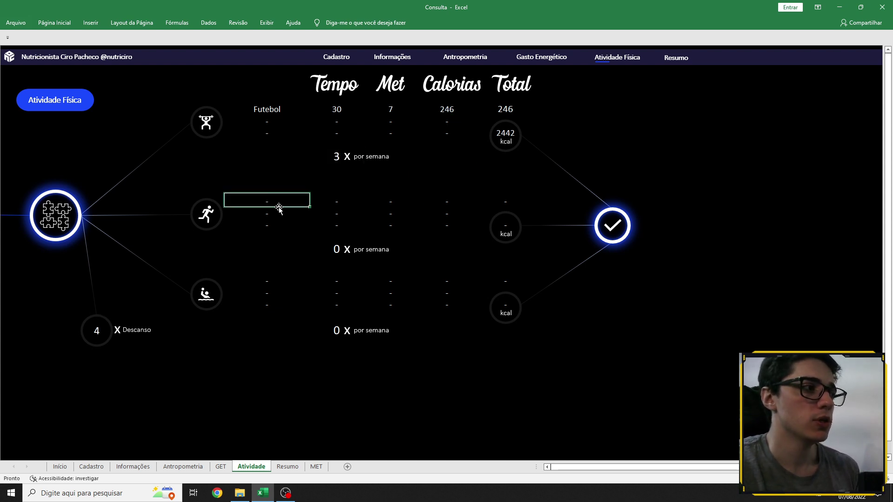
pyautogui.write('Musc')
pyautogui.press('Tab')
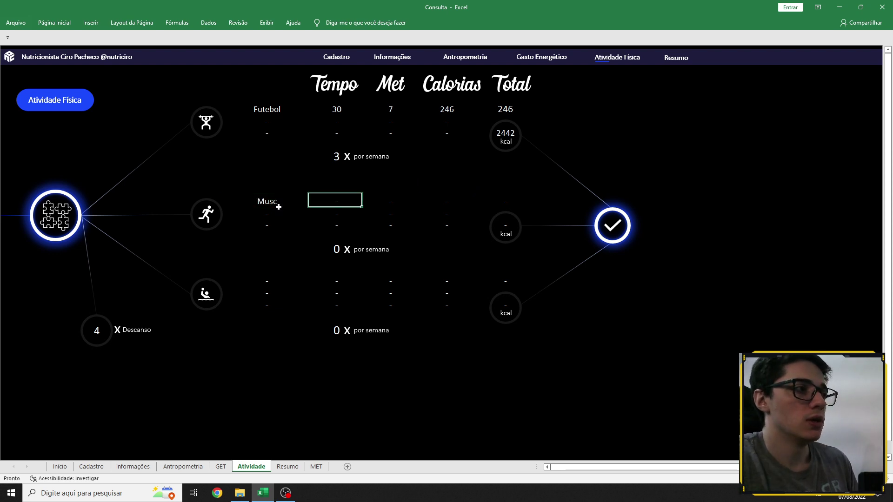
pyautogui.write('45')
pyautogui.press('Tab')
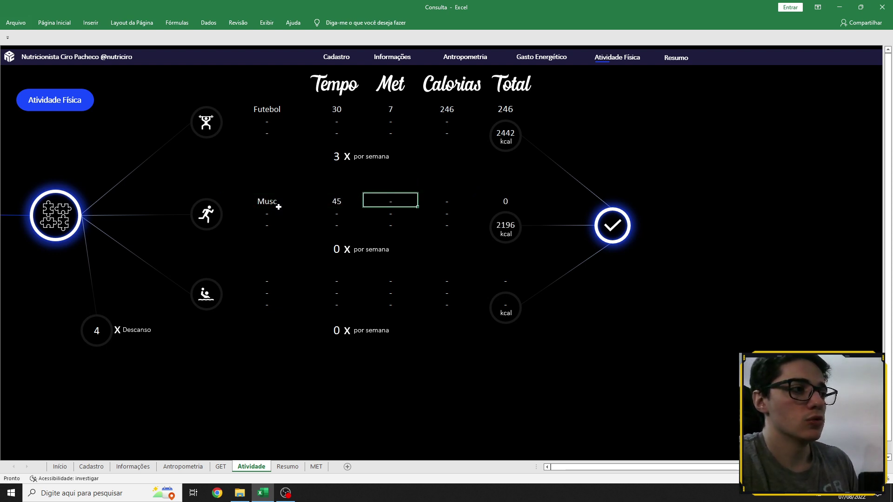
pyautogui.write('3')
pyautogui.press('Return')
pyautogui.press('Left')
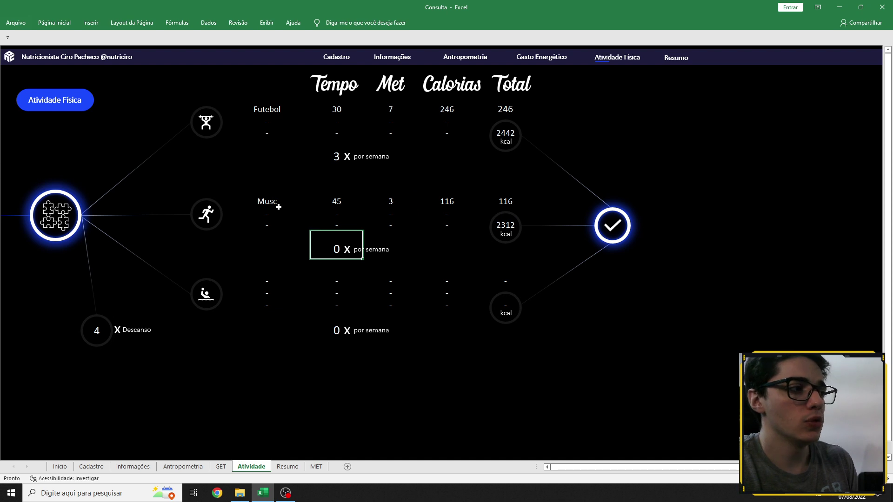
pyautogui.write('2')
pyautogui.click(469, 250)
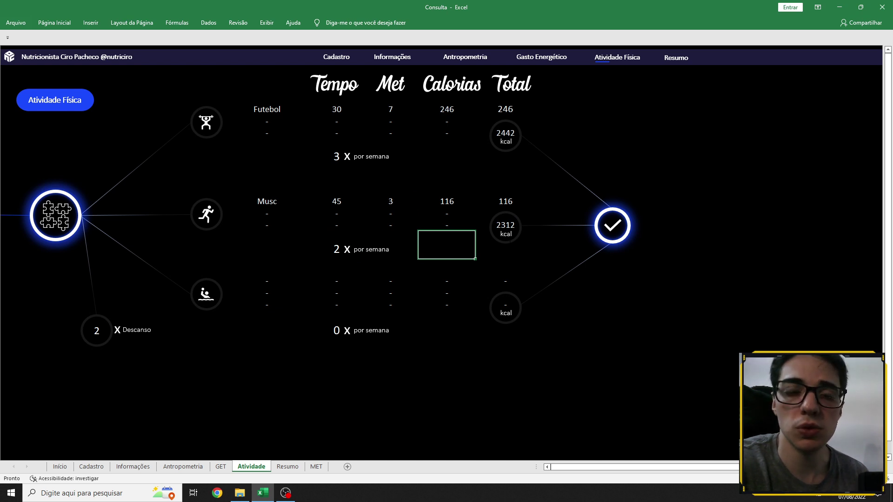
pyautogui.click(616, 232)
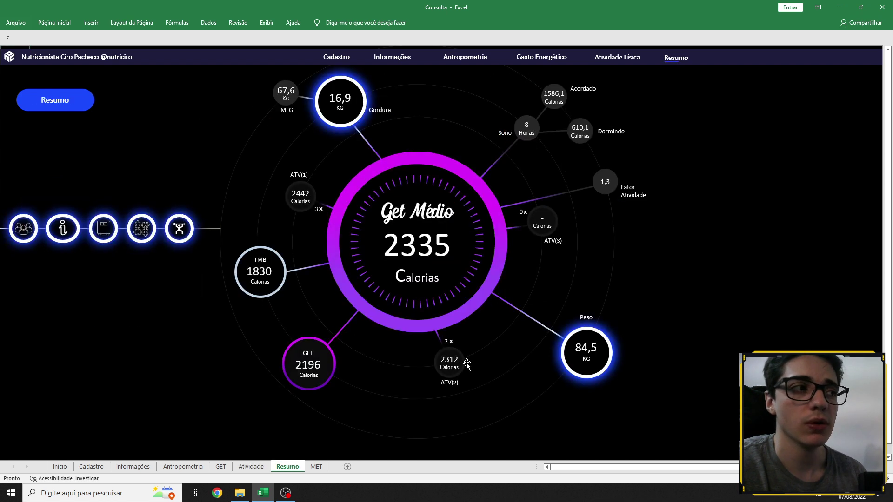